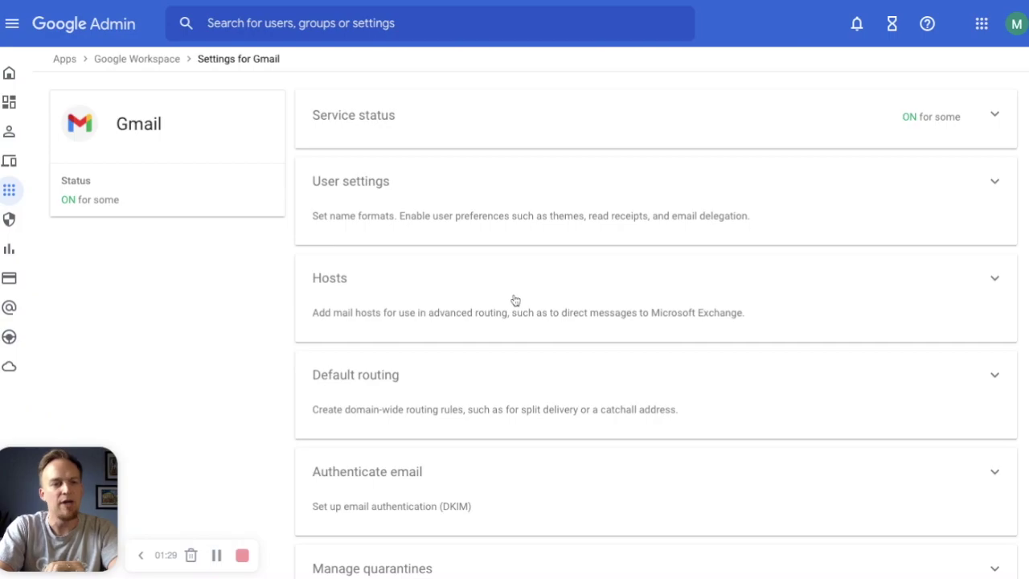
Go to Gmail Compliance settings and add another Content compliance rule.
scroll(513, 299, down, 8)
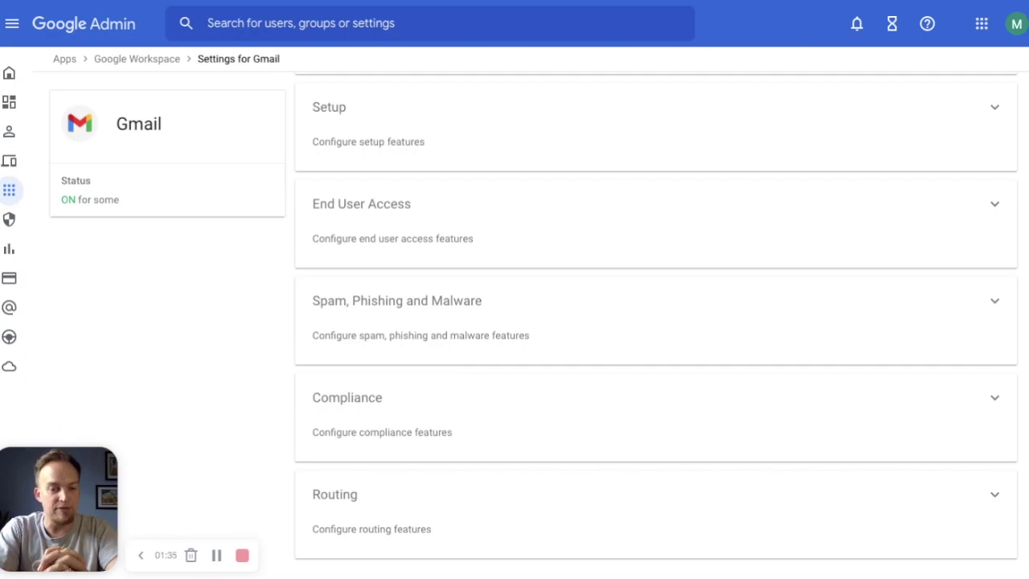
click(512, 427)
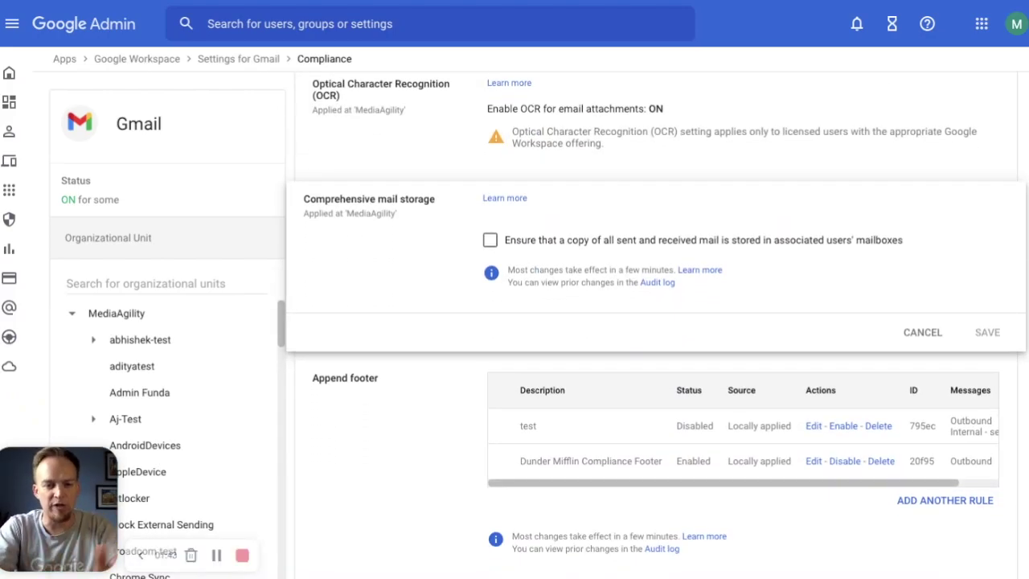
scroll(654, 326, down, 5)
scroll(742, 322, down, 1)
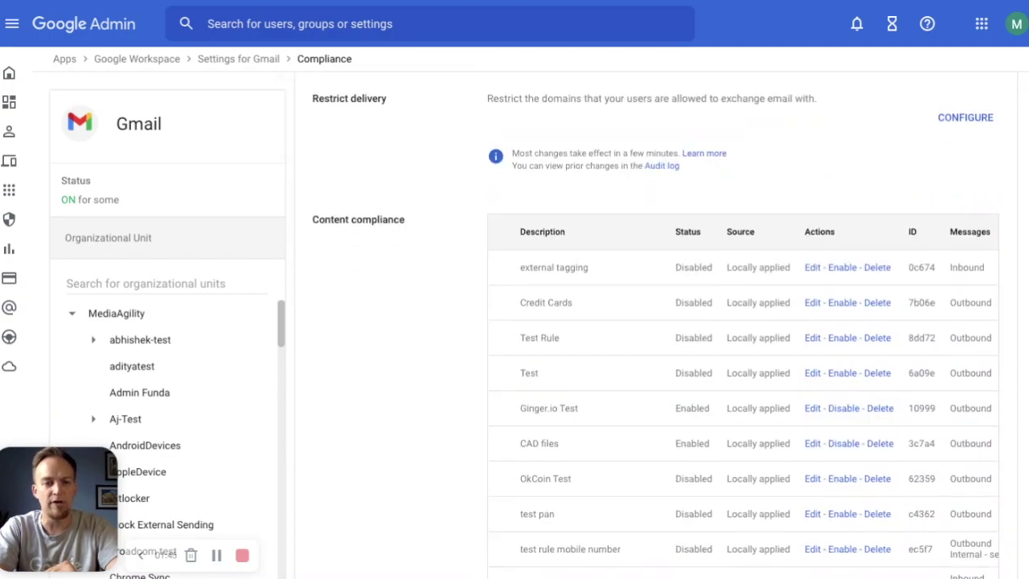
scroll(655, 331, down, 1)
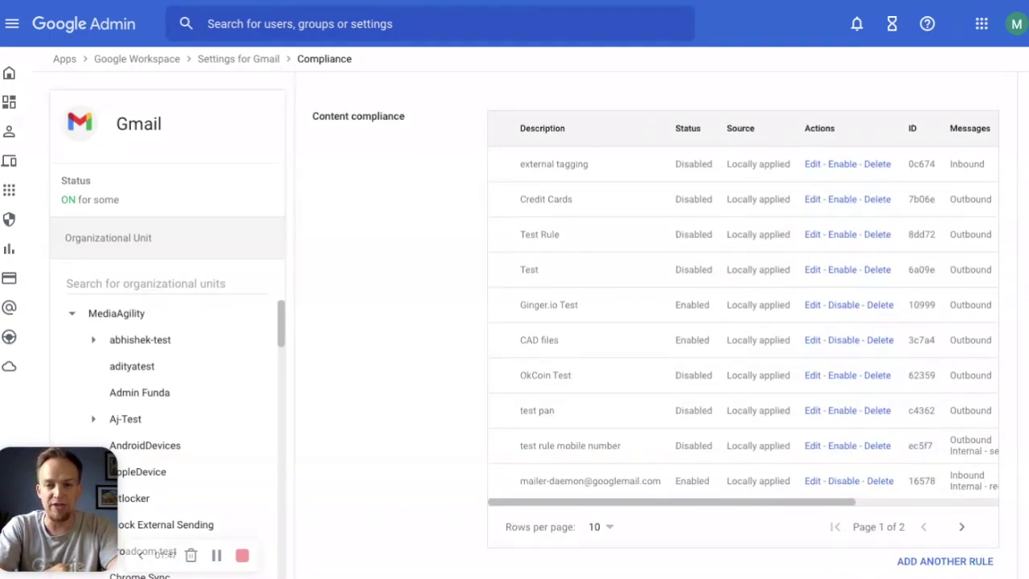
scroll(655, 334, down, 1)
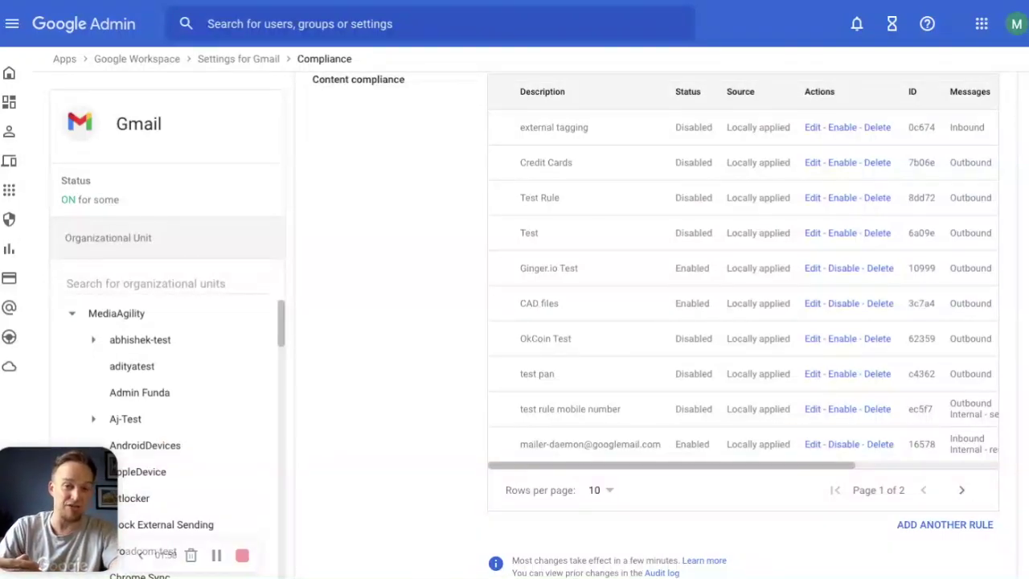
click(944, 524)
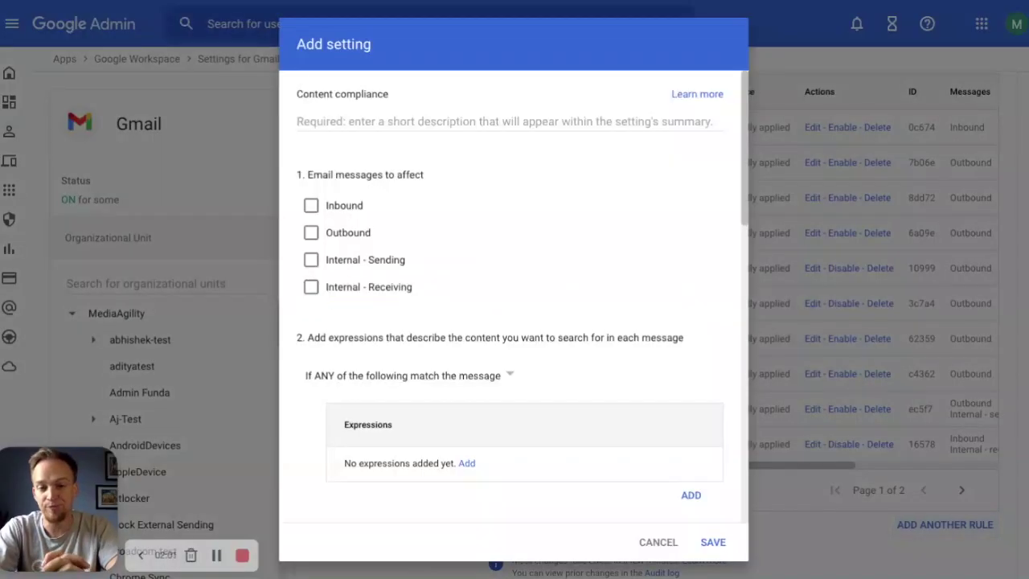
Name the rule 'SSN Rule' and apply it to Inbound and Outbound messages.
click(416, 122)
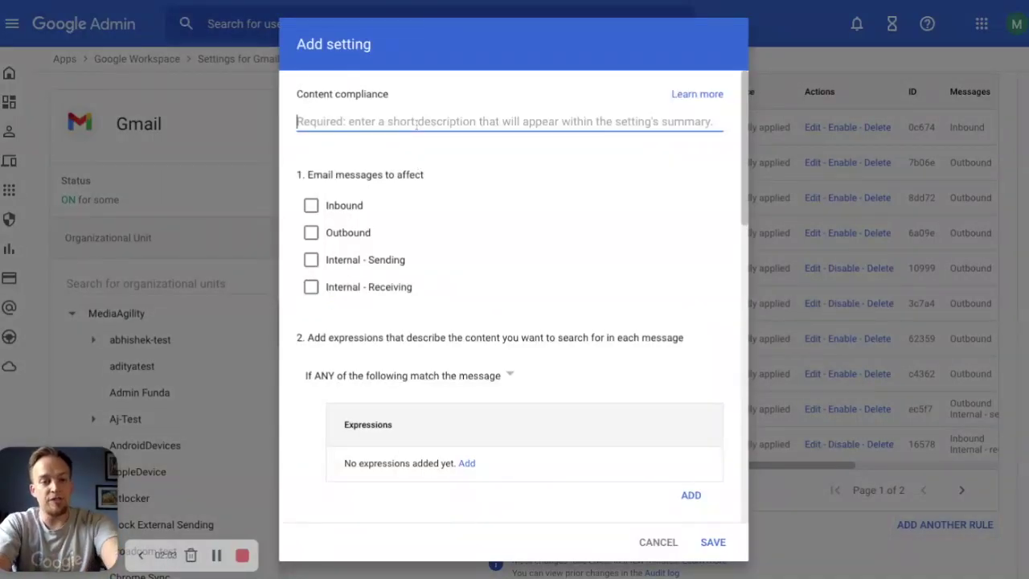
text(SSN Rule)
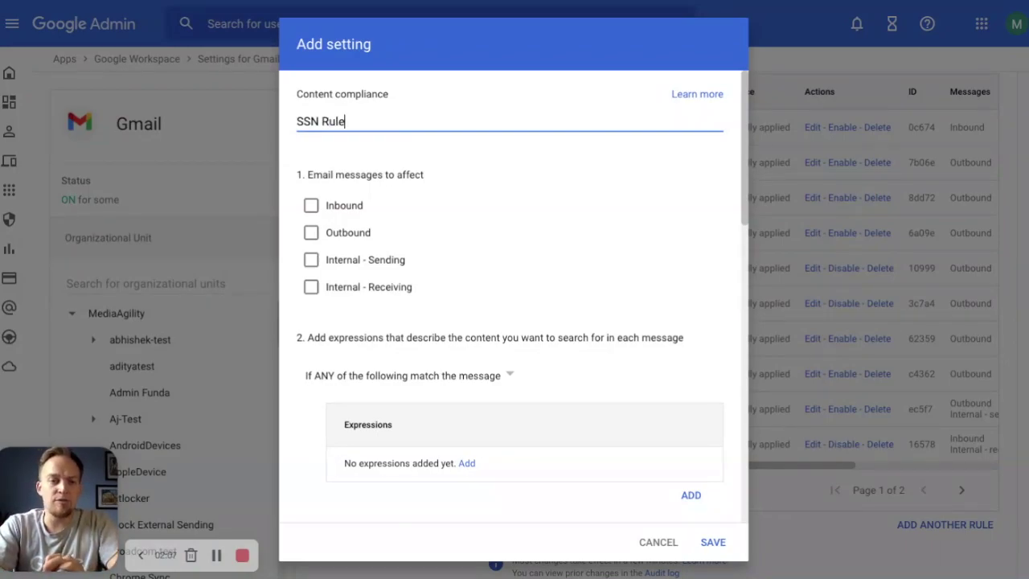
click(311, 206)
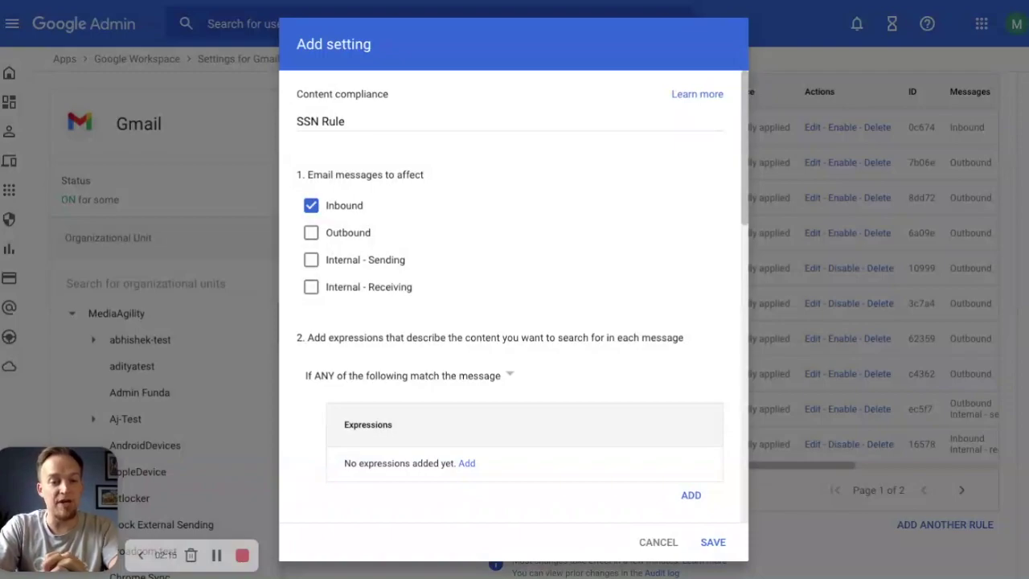
click(311, 232)
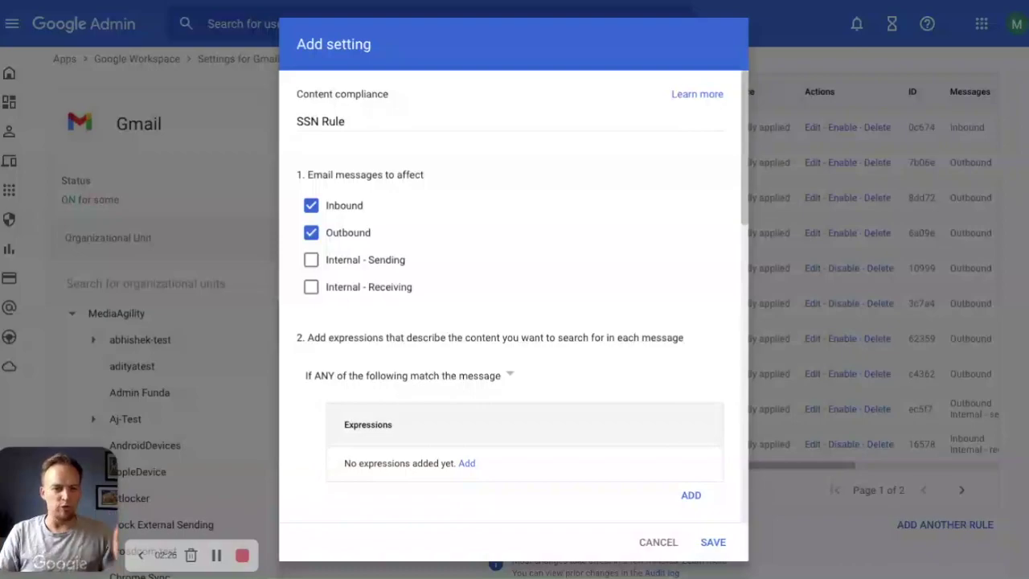
Keep the trigger set to 'If ANY of the following match the message'.
scroll(514, 297, down, 3)
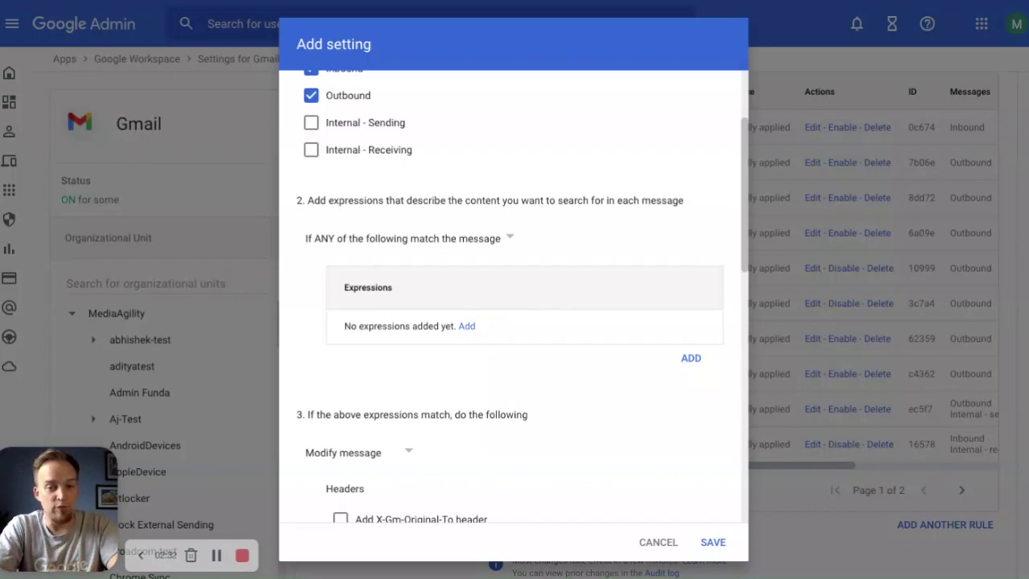
scroll(514, 298, down, 1)
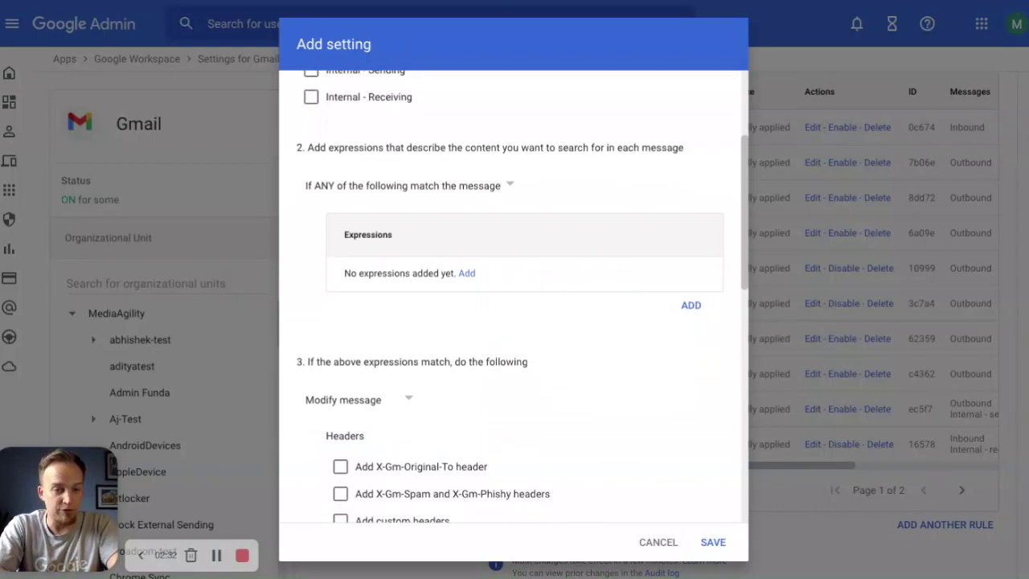
click(446, 180)
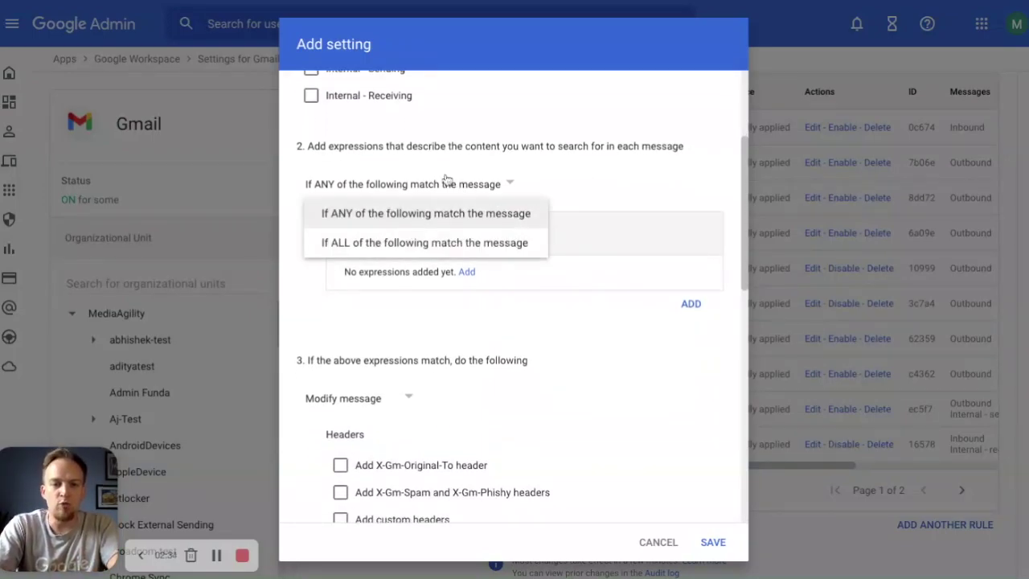
click(404, 215)
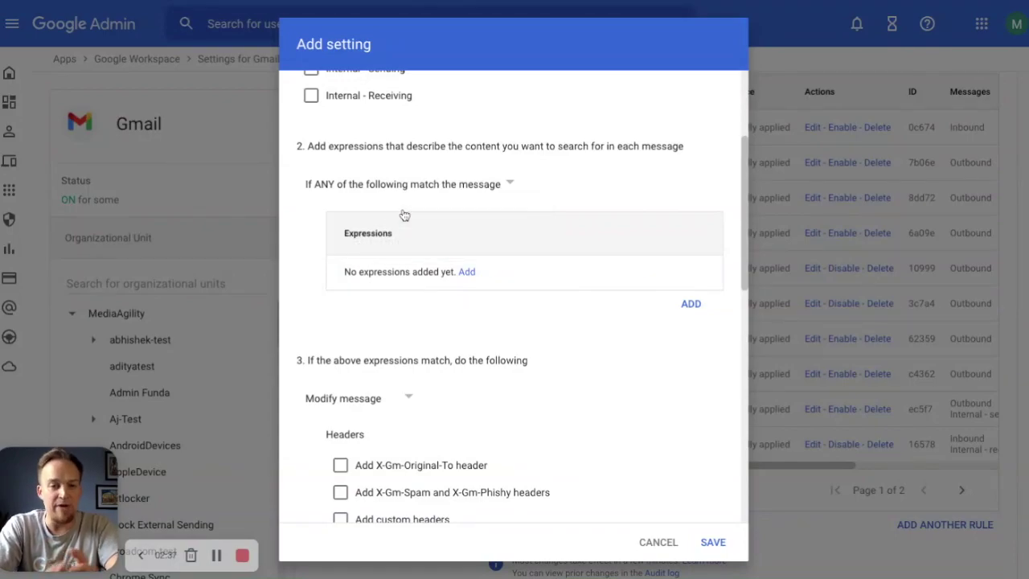
Add an expression with a Simple content match for 'SSN' and view the other match types.
click(467, 273)
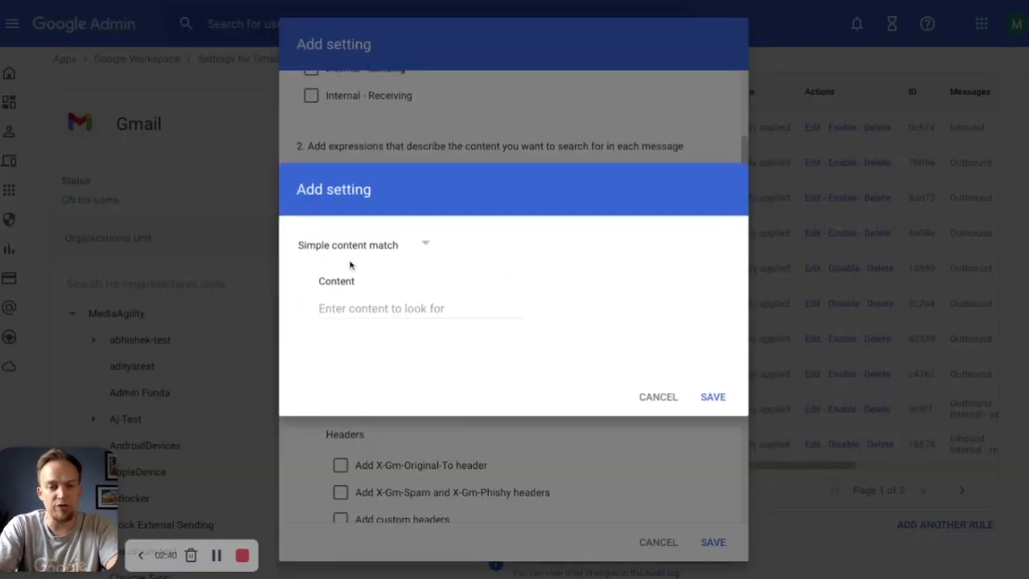
click(385, 307)
text(SSN)
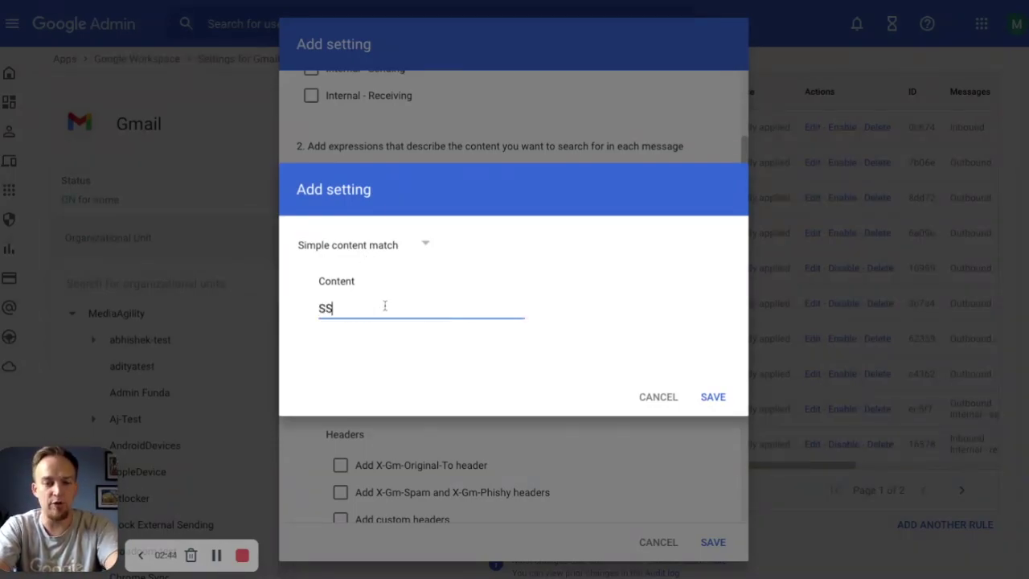
click(531, 307)
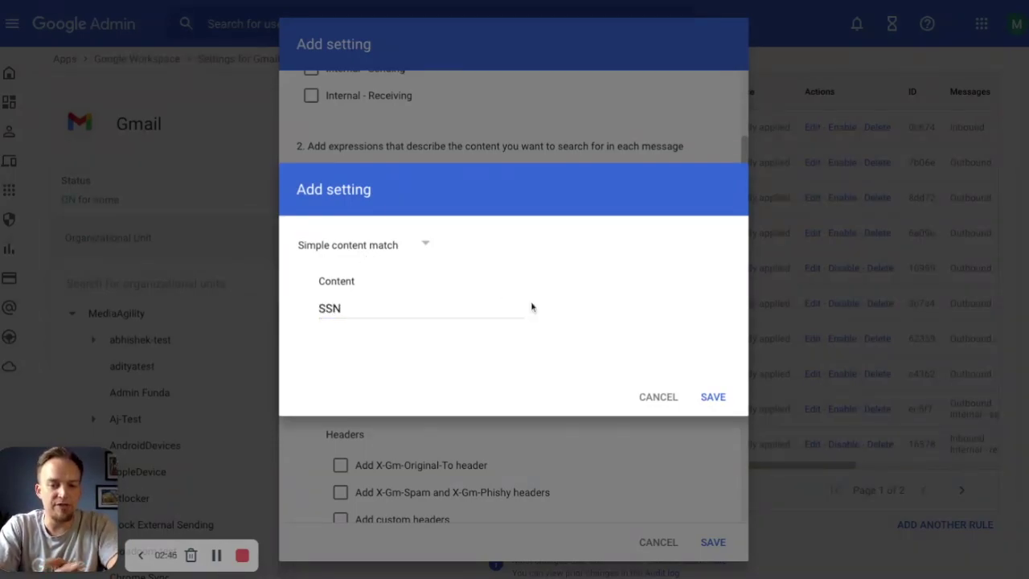
click(704, 398)
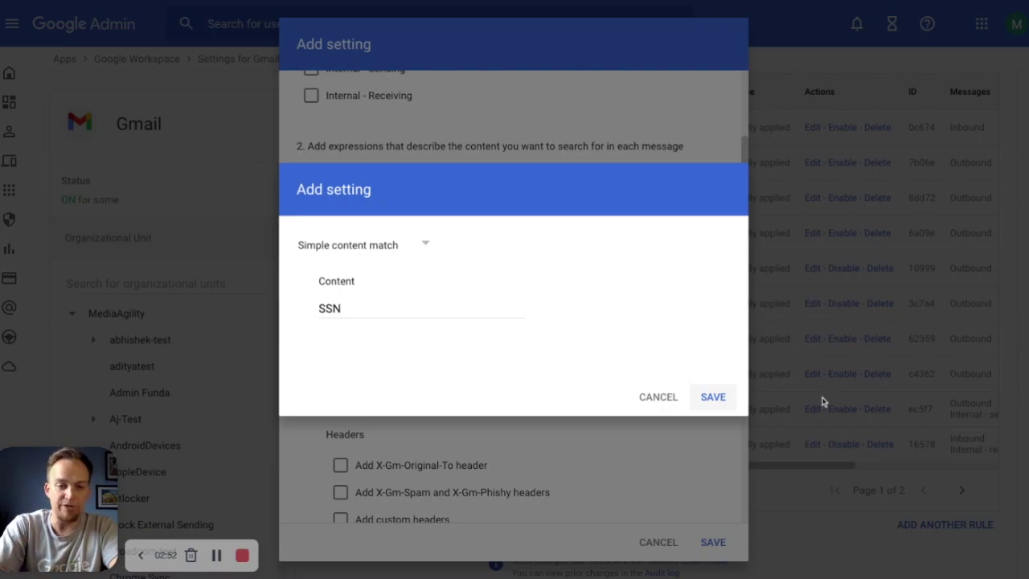
click(389, 245)
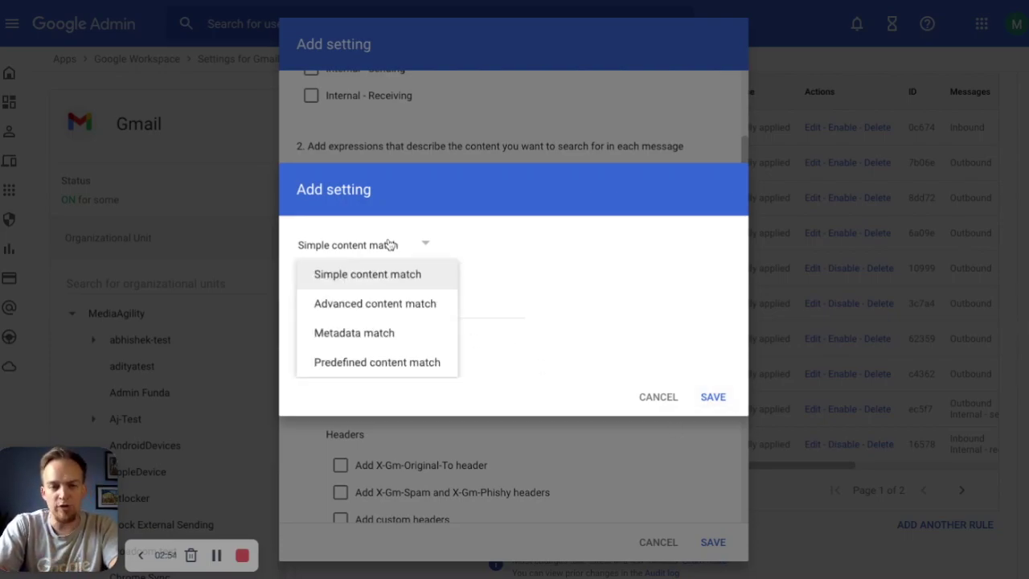
Switch the expression to a Predefined match for United States - Social Security Number.
click(387, 372)
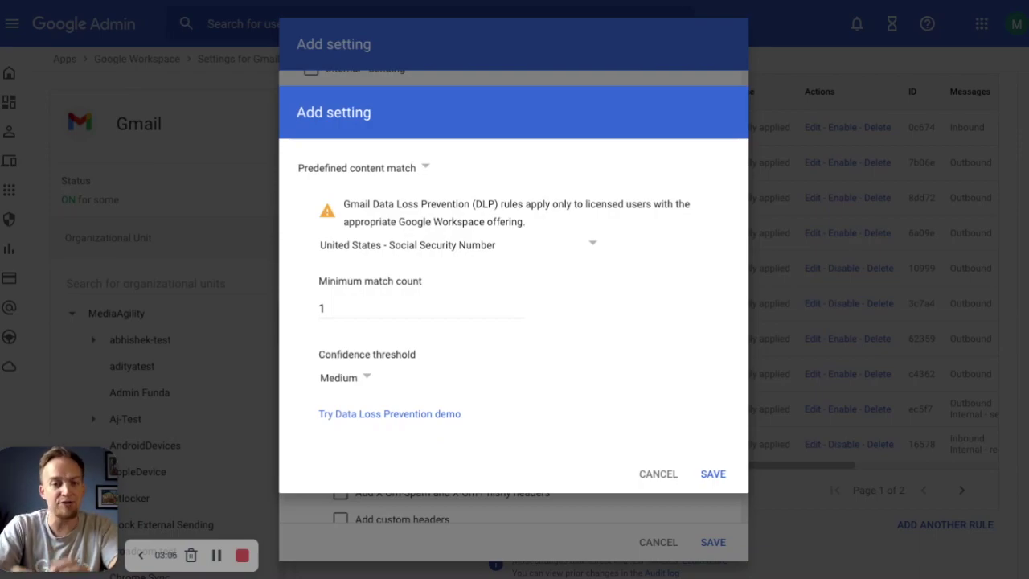
click(465, 245)
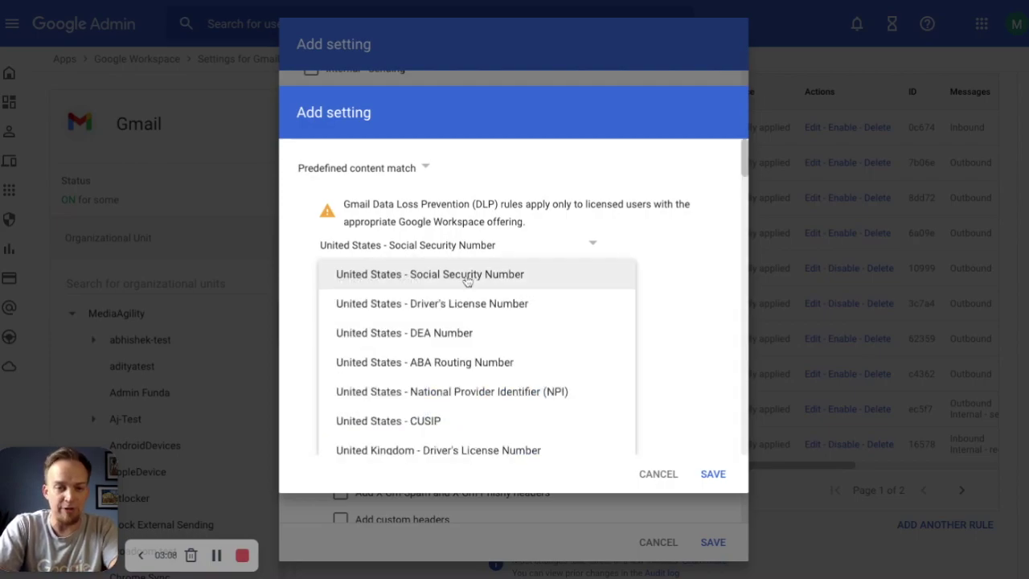
scroll(466, 337, down, 5)
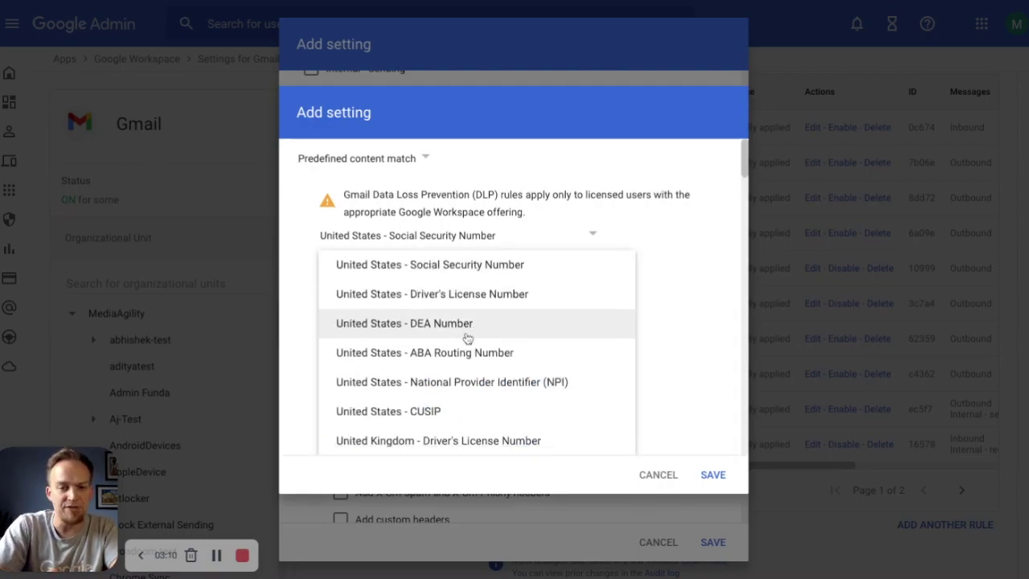
scroll(466, 337, down, 10)
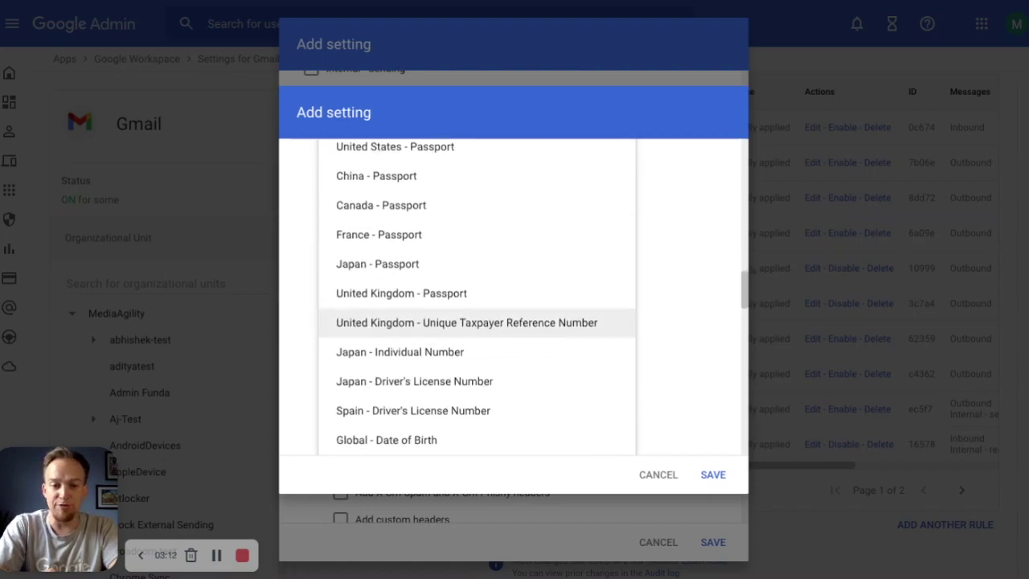
scroll(466, 330, down, 10)
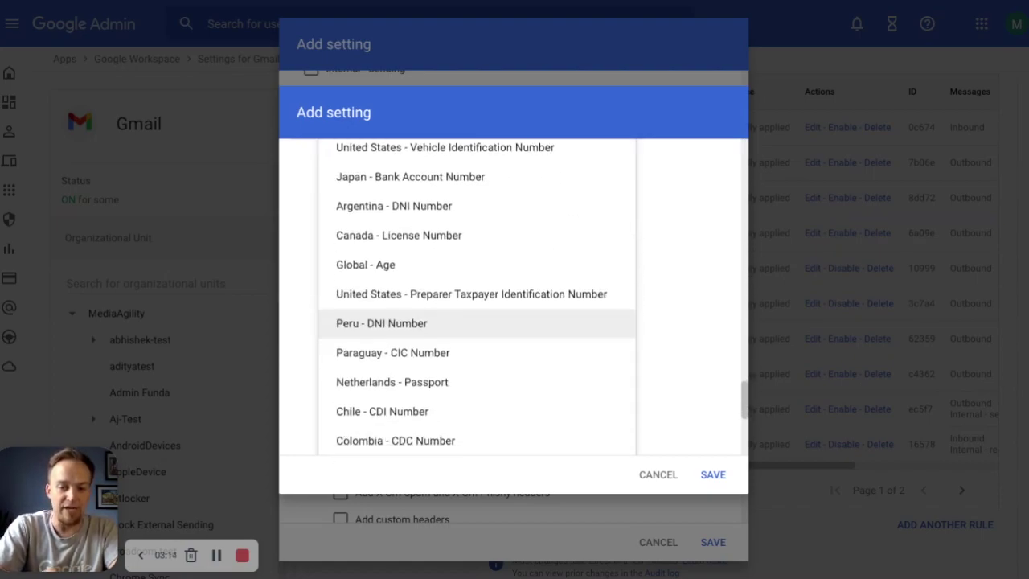
scroll(466, 329, down, 2)
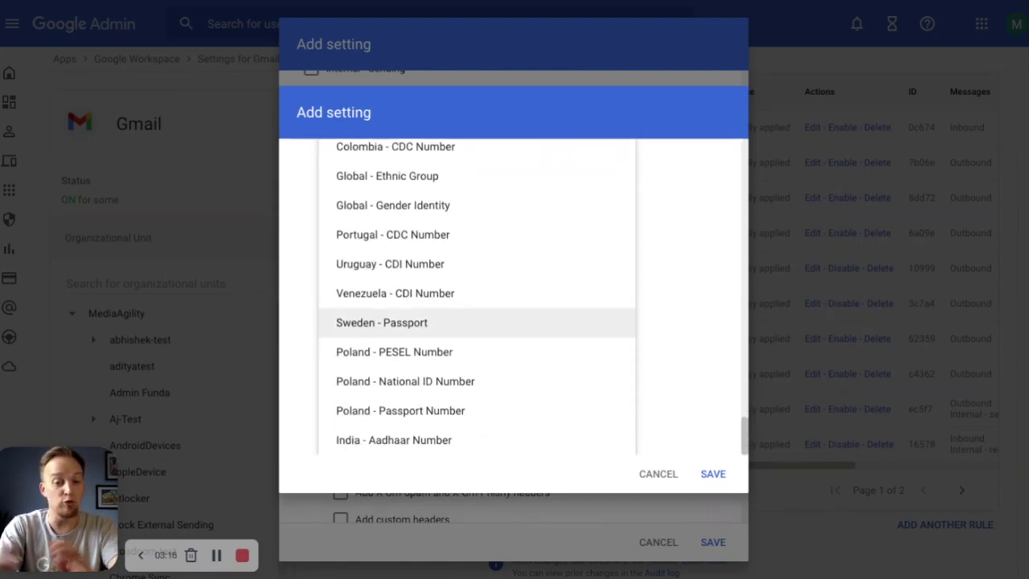
scroll(466, 329, up, 20)
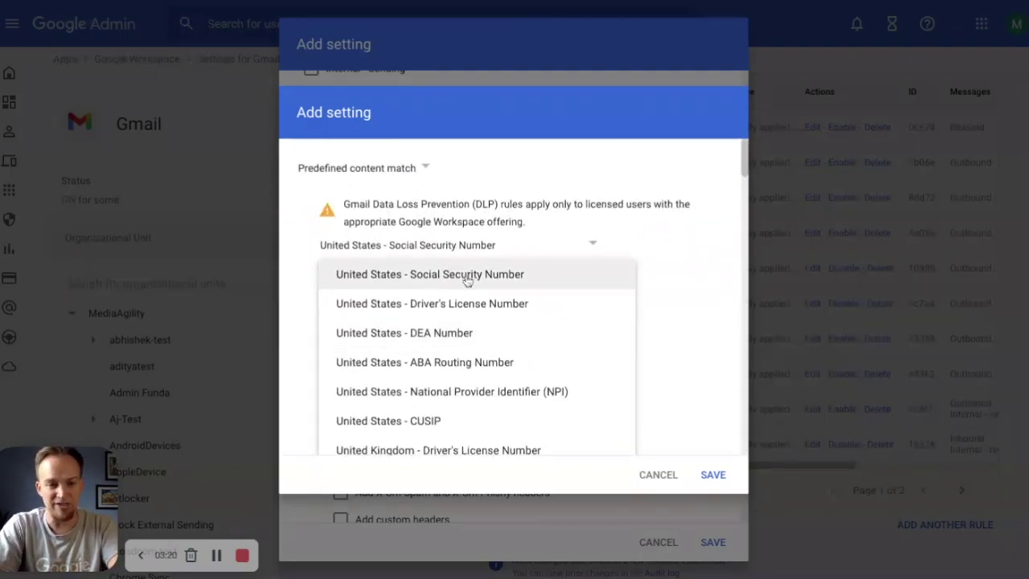
scroll(466, 279, down, 2)
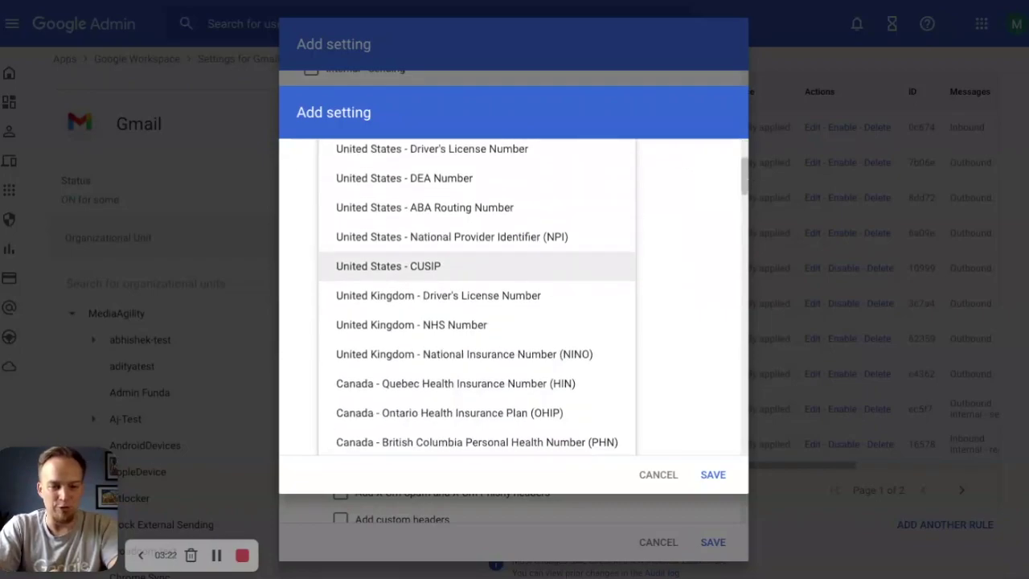
scroll(466, 269, up, 2)
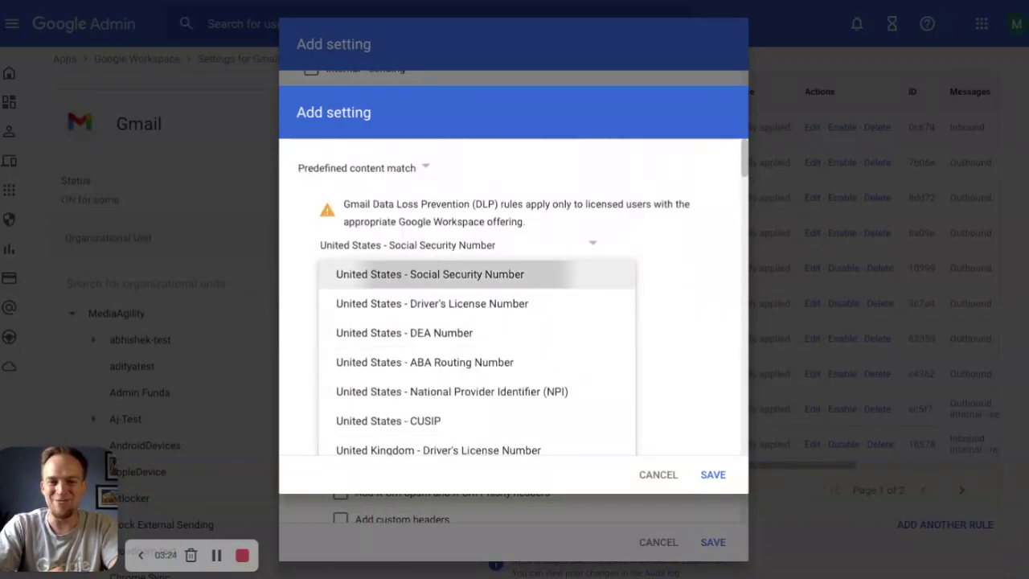
click(466, 274)
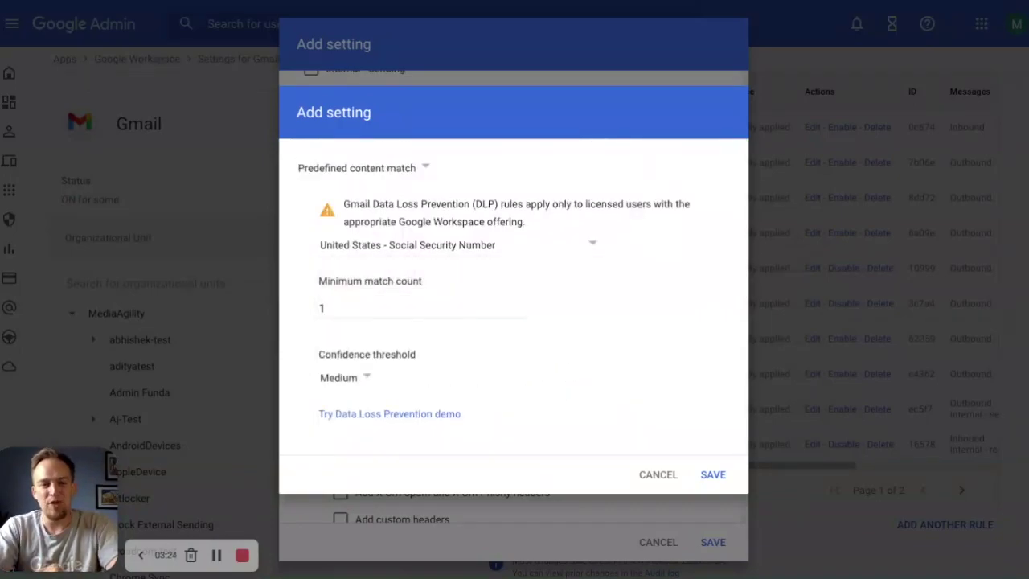
Set the confidence threshold to High and save the expression.
click(351, 392)
click(351, 405)
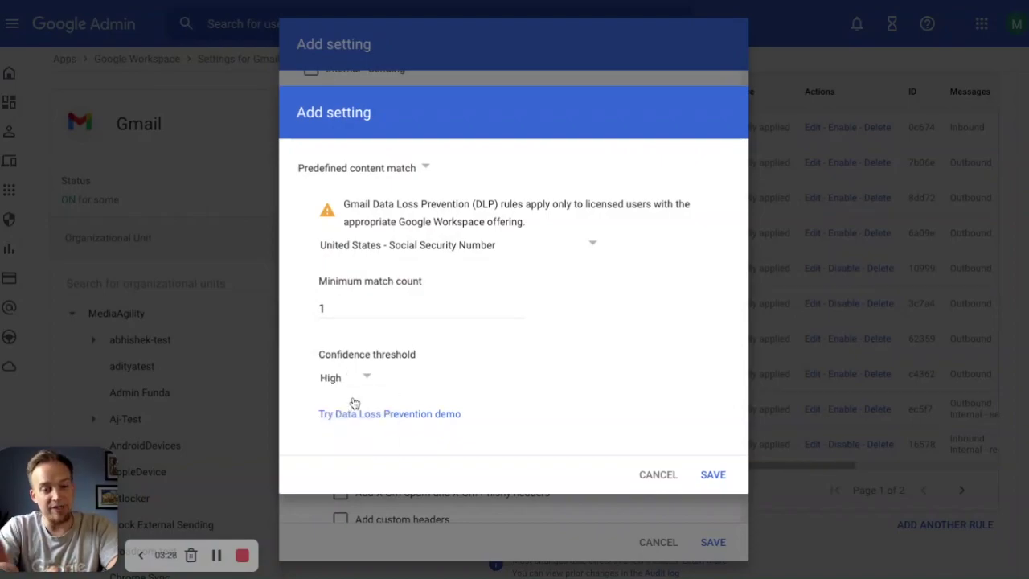
click(711, 475)
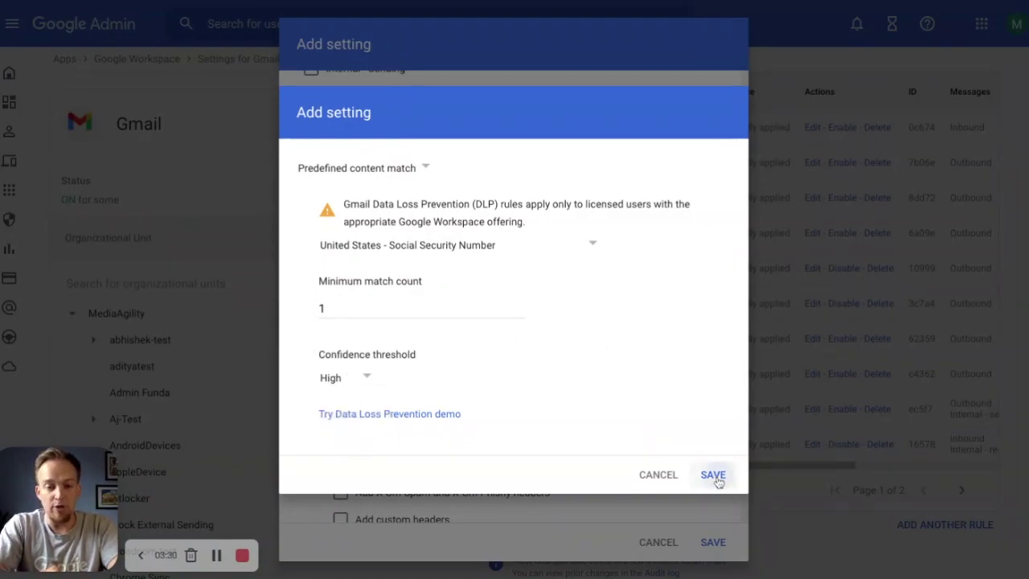
scroll(539, 447, down, 3)
scroll(540, 447, down, 1)
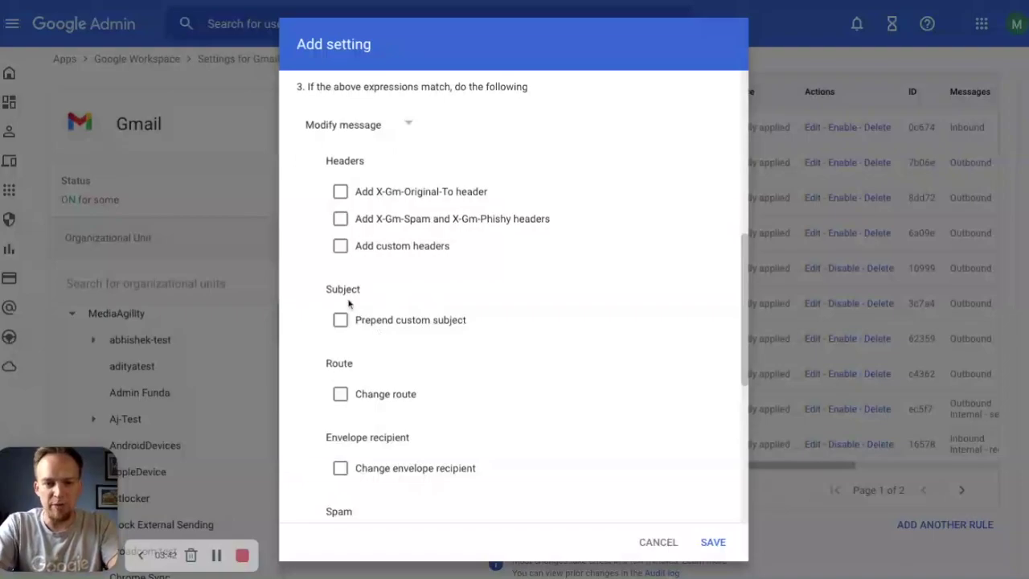
click(359, 124)
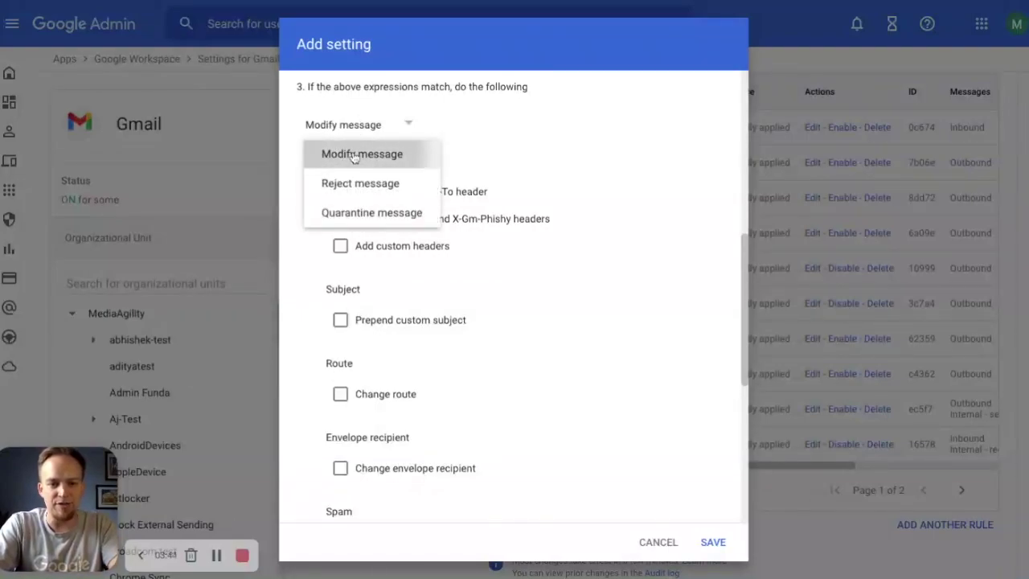
click(354, 157)
scroll(367, 377, down, 3)
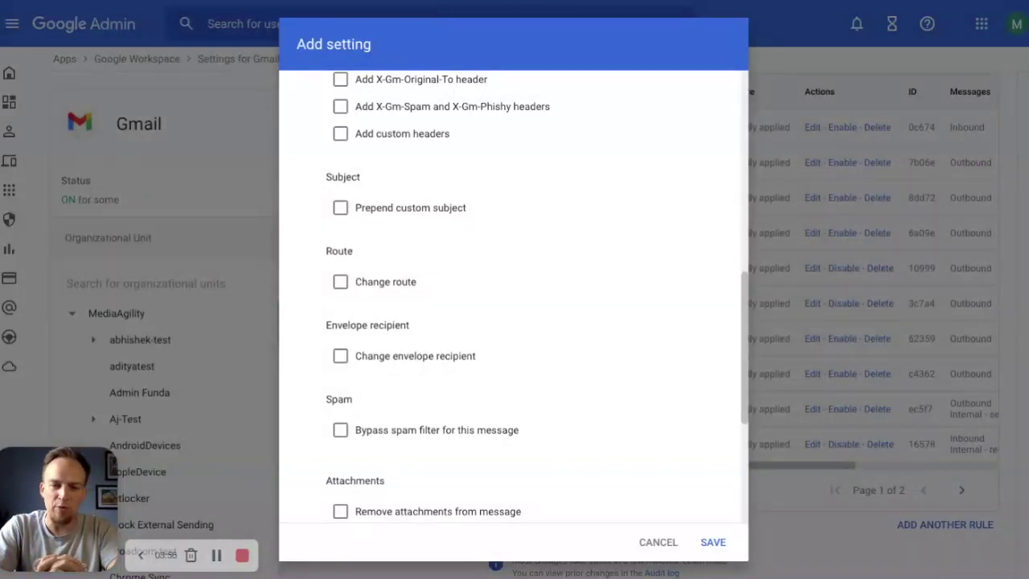
scroll(514, 297, down, 2)
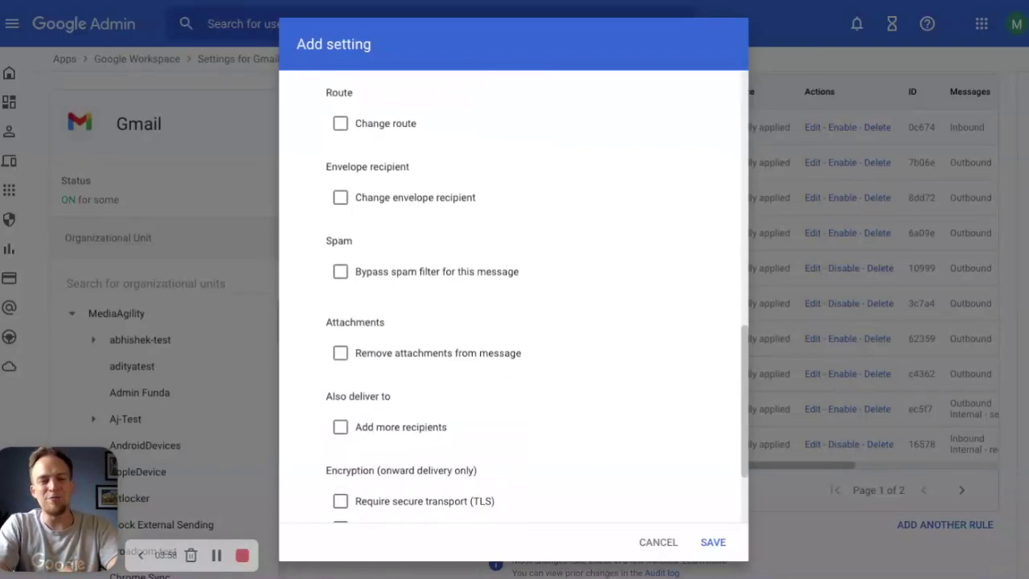
scroll(514, 297, down, 2)
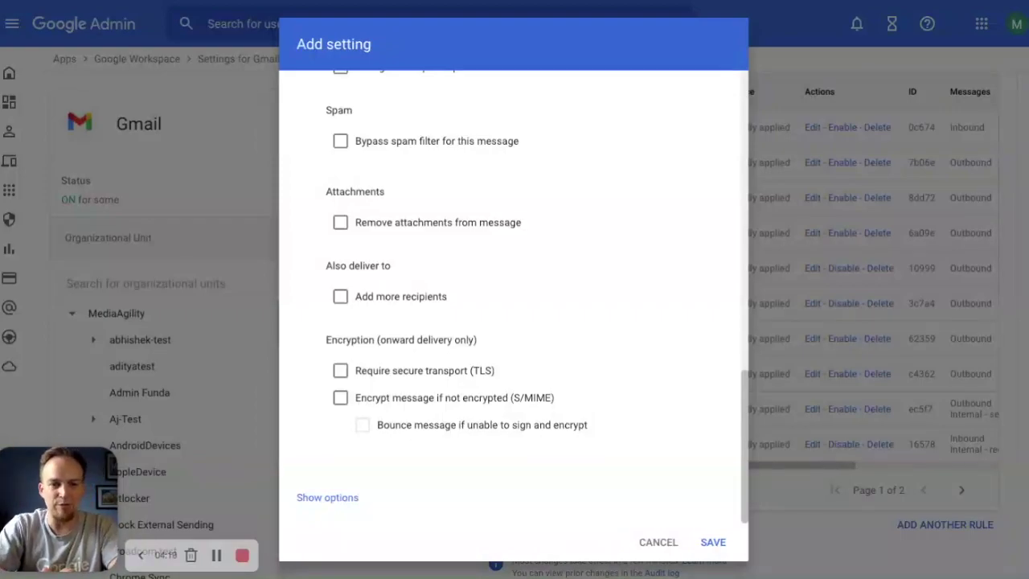
scroll(513, 313, up, 15)
scroll(512, 314, down, 1)
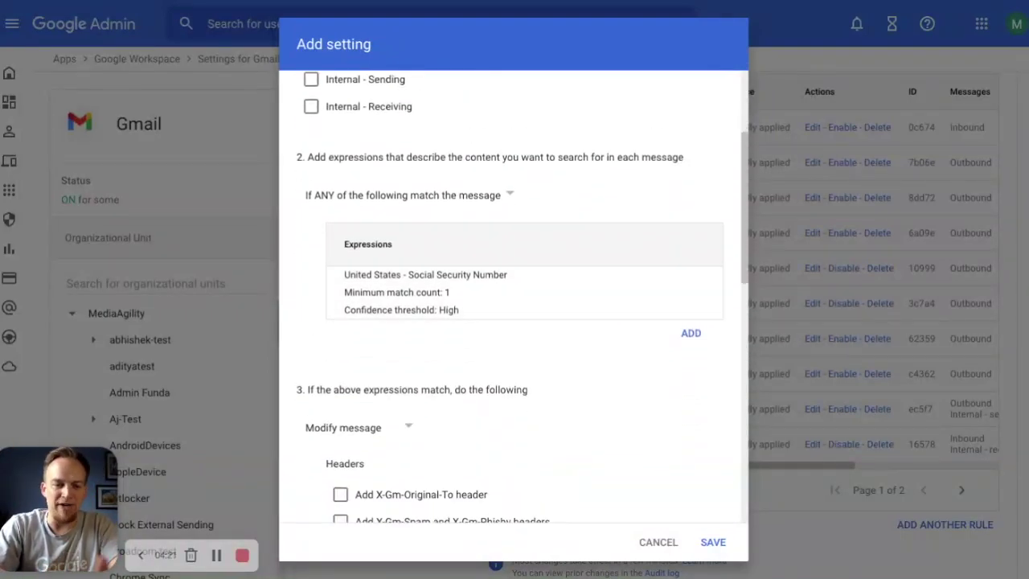
scroll(441, 374, down, 5)
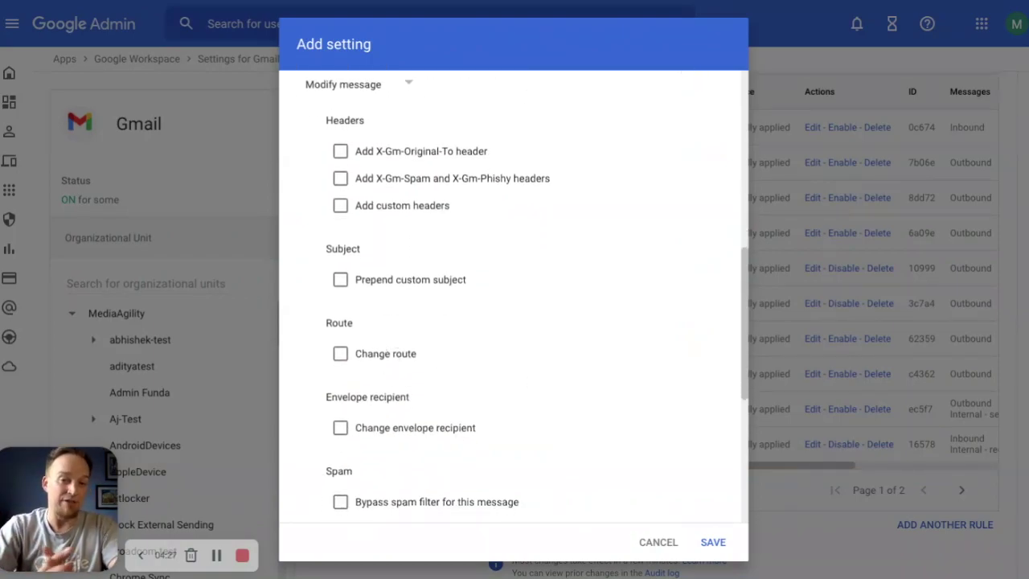
scroll(512, 297, up, 2)
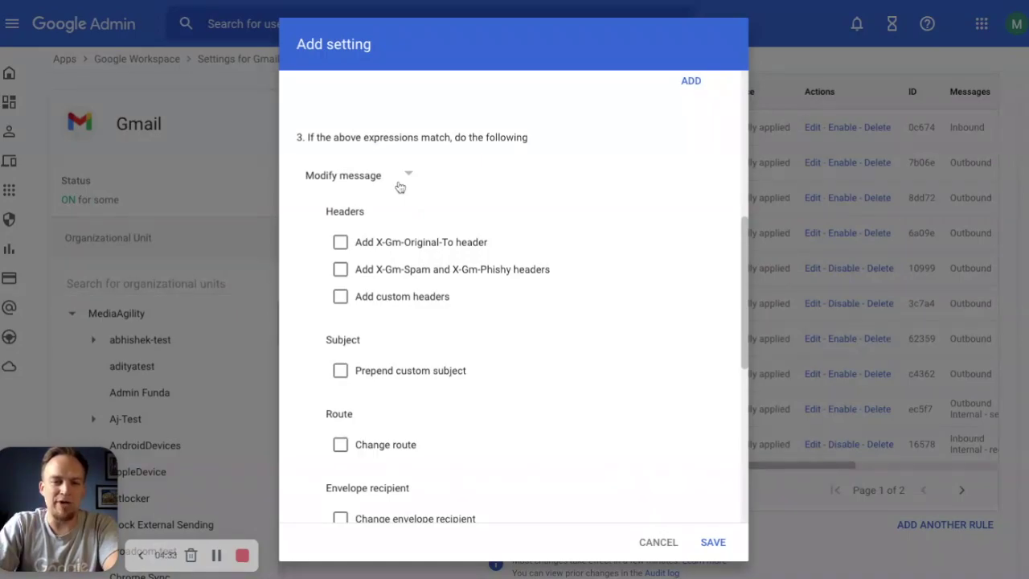
Reject matching messages with the notice 'This violates our SSN Sharing Policy' and save the rule.
click(353, 176)
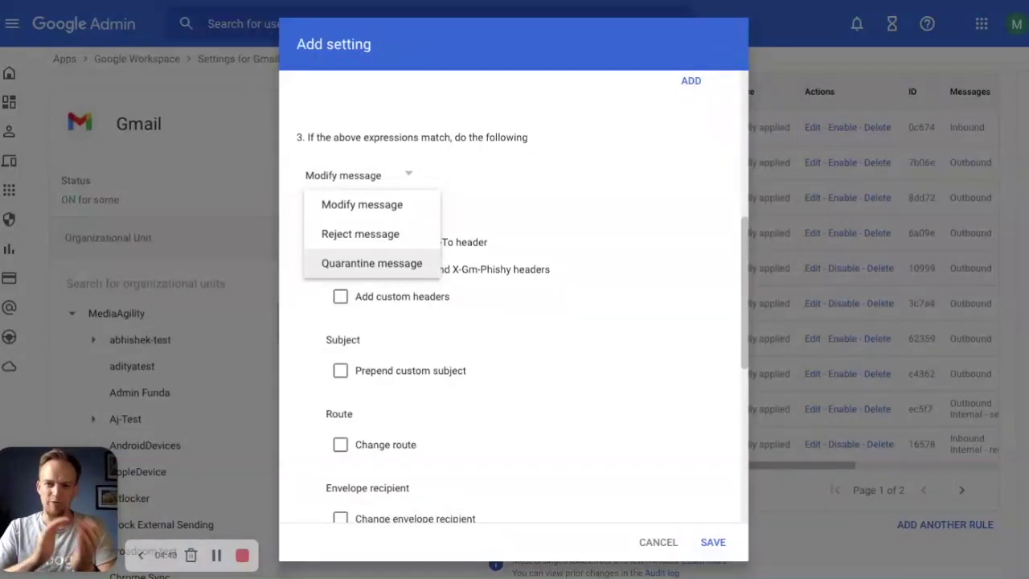
click(374, 243)
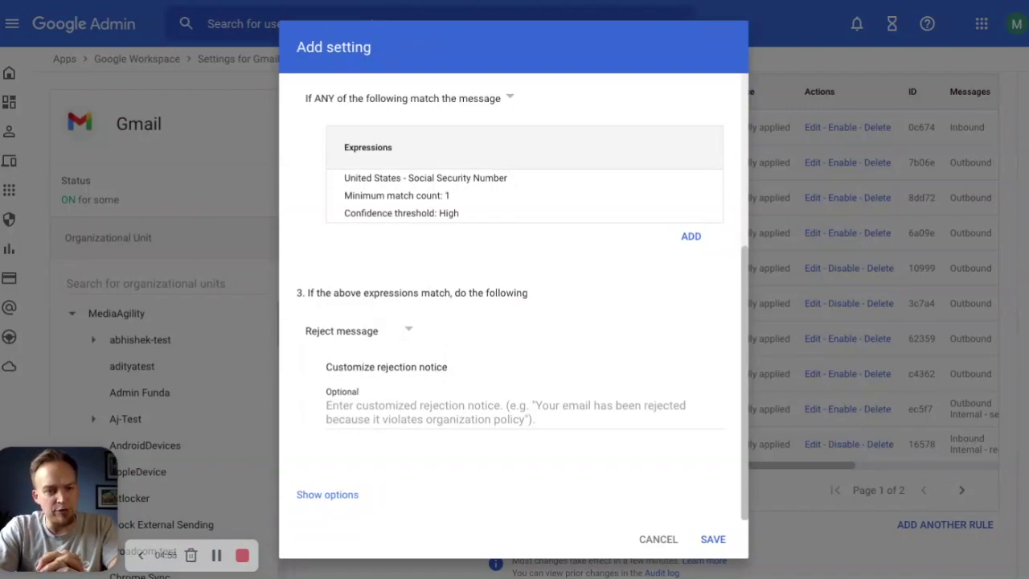
click(414, 426)
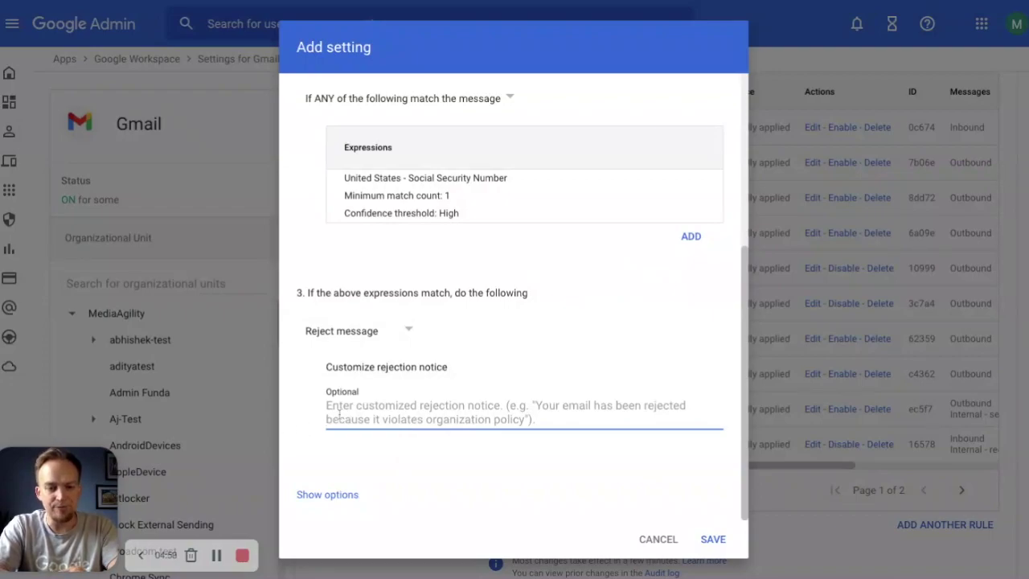
text(This vio)
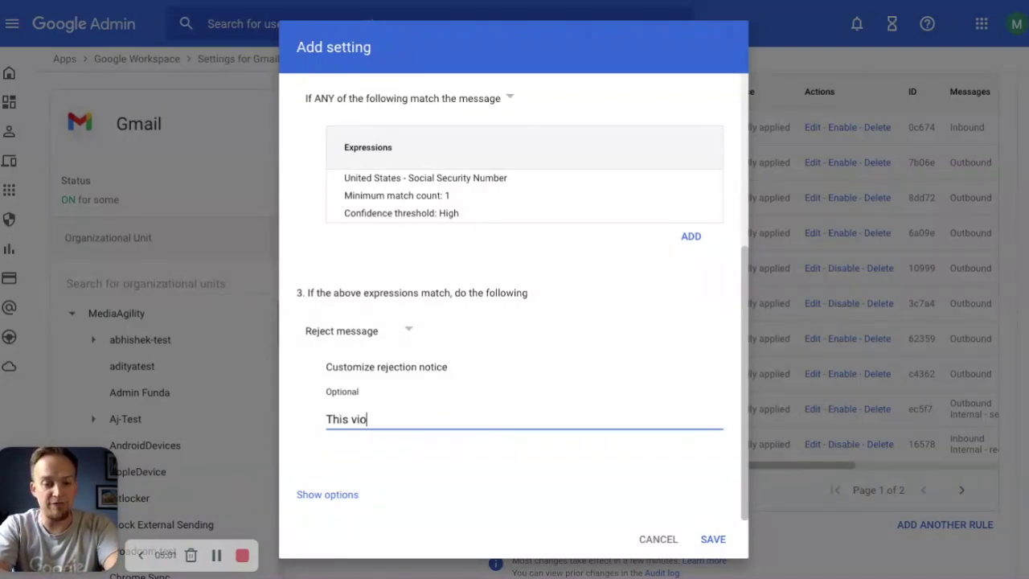
text(lates our S)
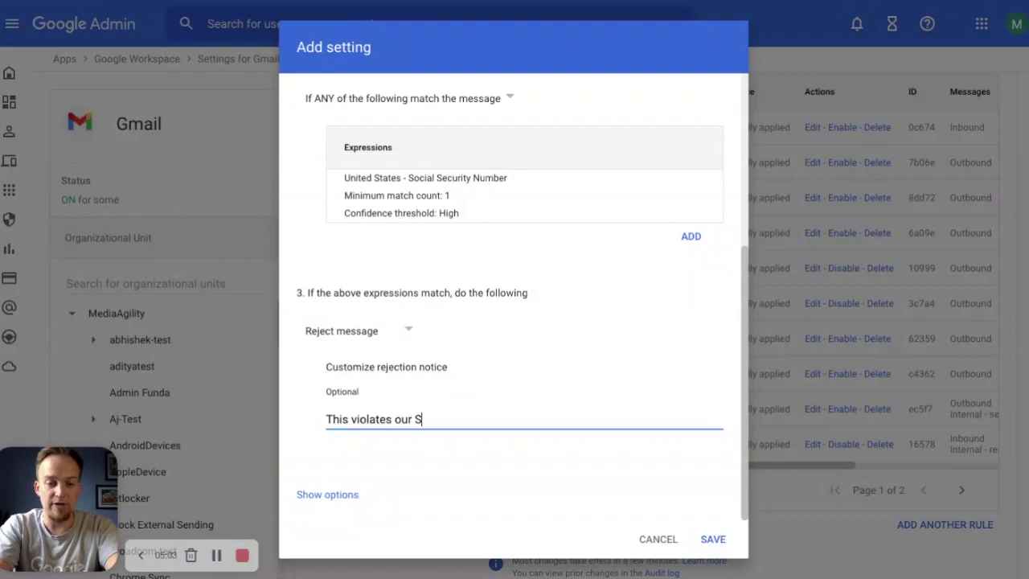
text(SN Sharing Poli)
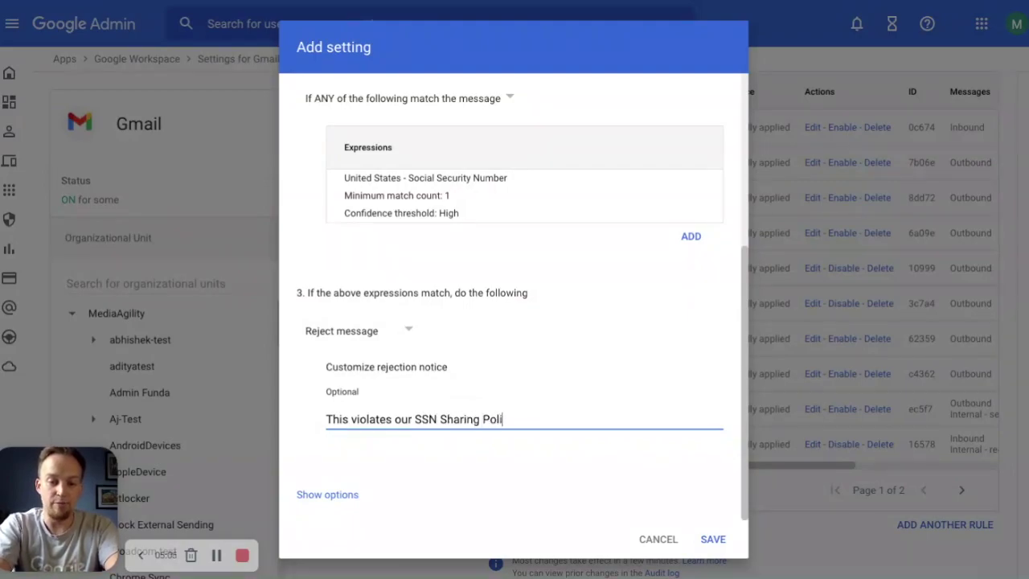
text(cy)
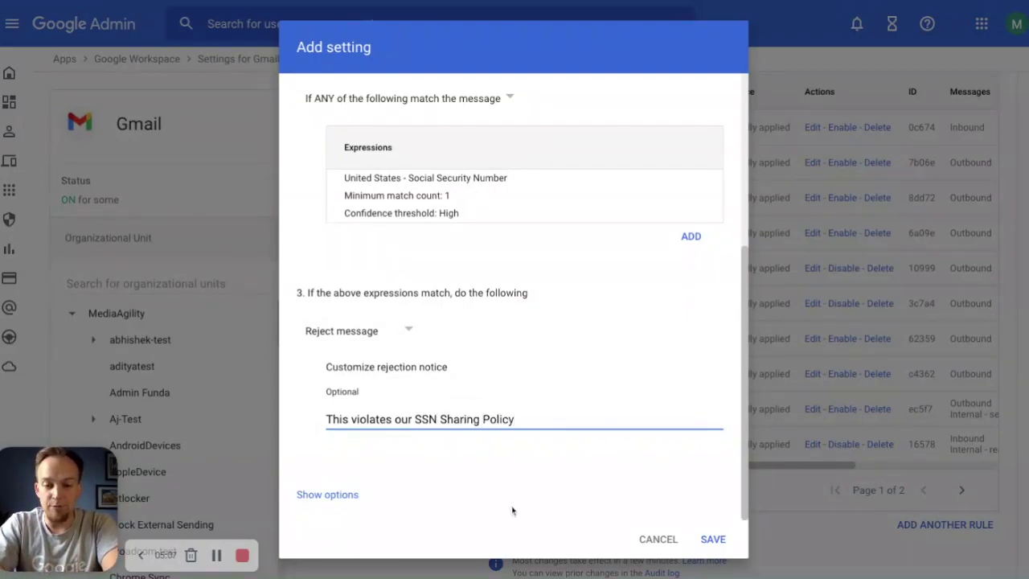
click(512, 510)
click(712, 539)
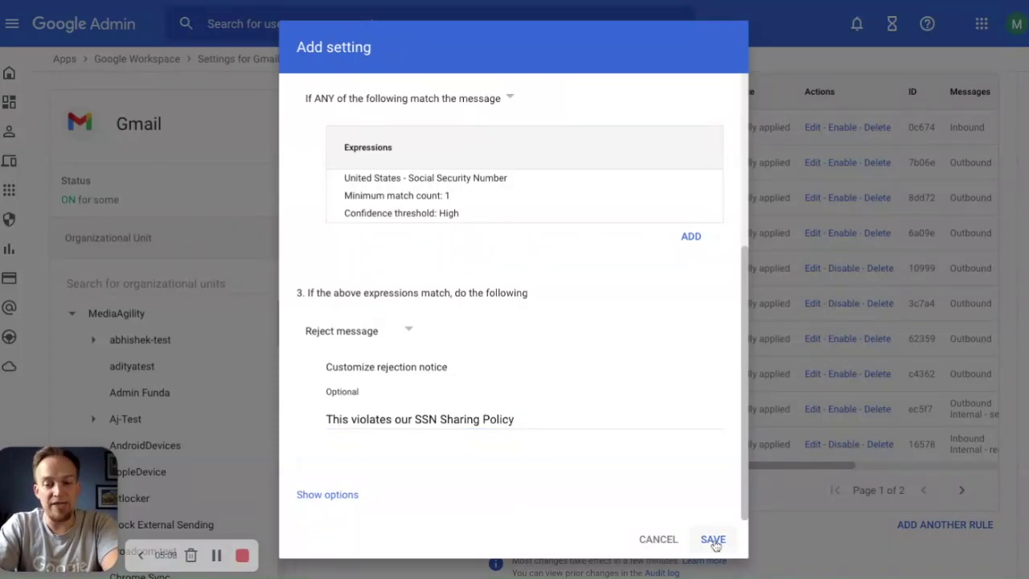